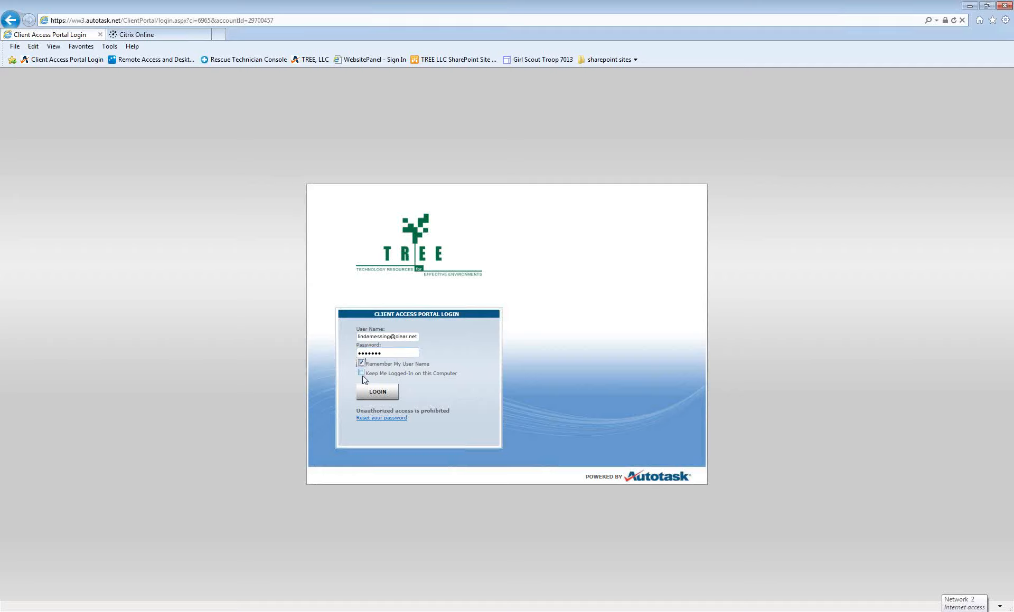
# Step: Log in with Keep Me Logged-In ticked, re-entering the password after the first attempt is rejected
pyautogui.click(361, 373)
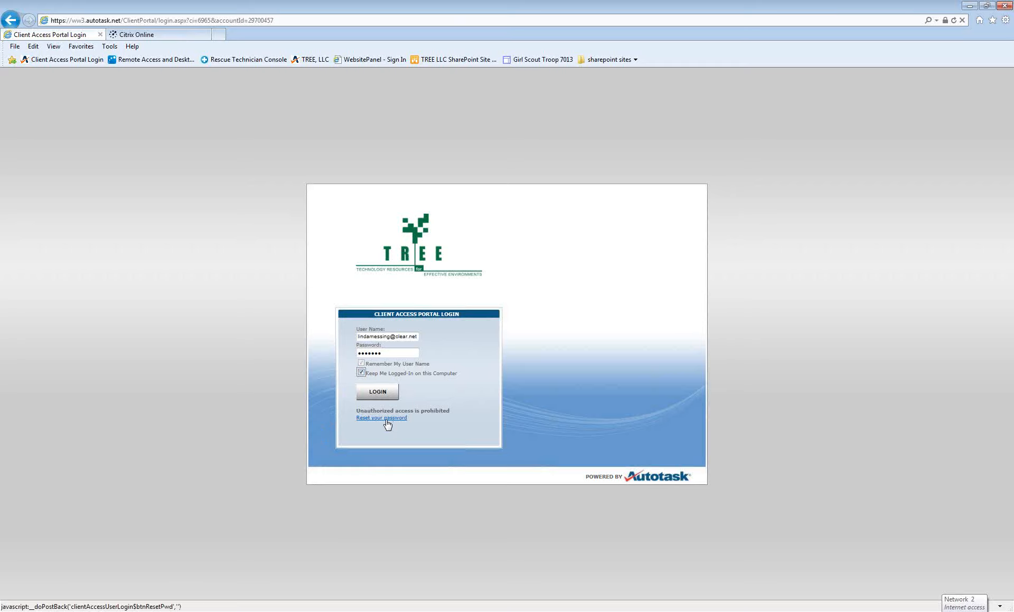
pyautogui.click(378, 393)
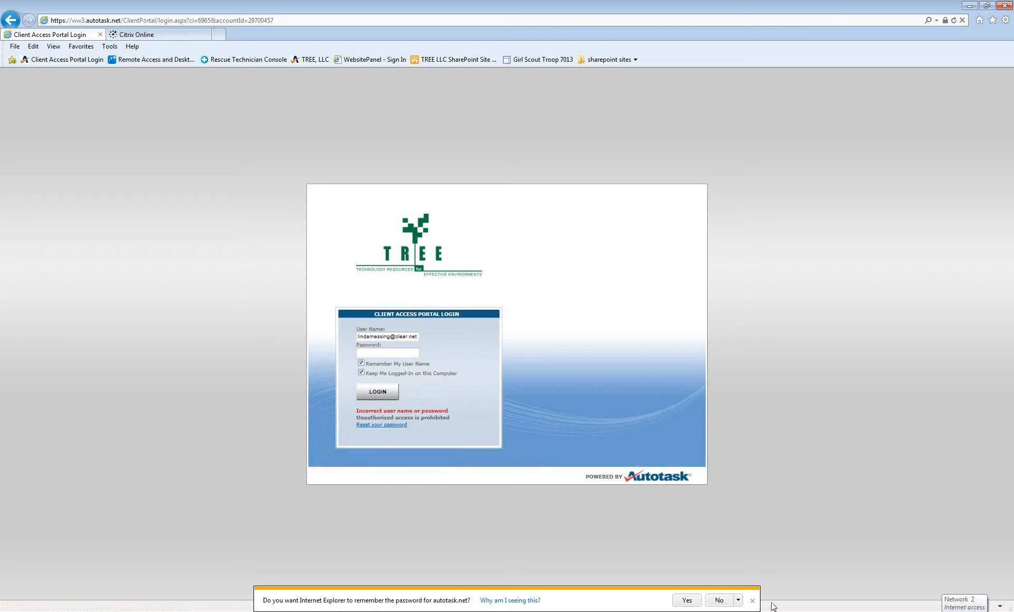
pyautogui.click(752, 601)
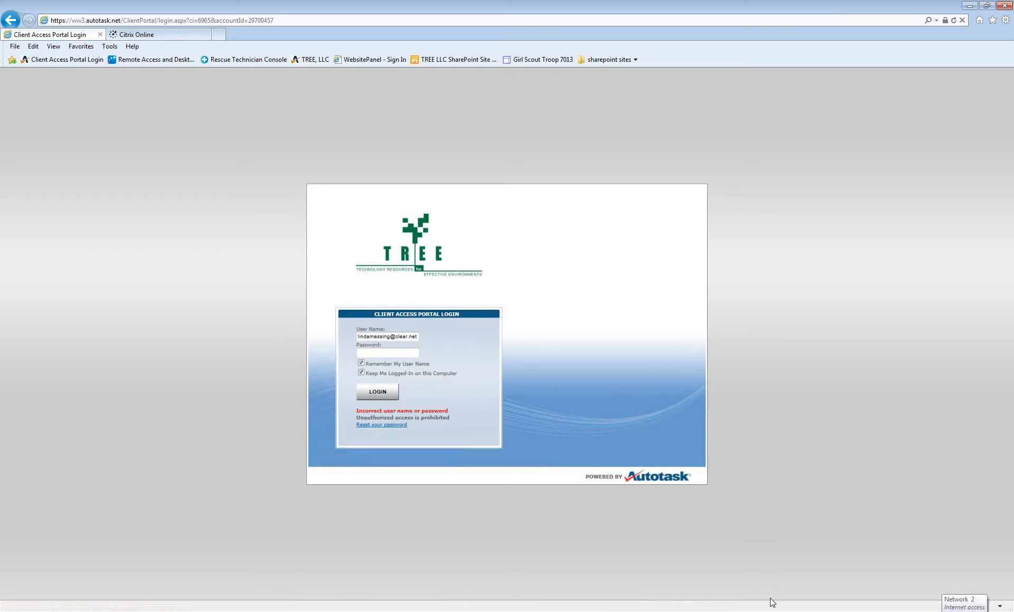
pyautogui.click(407, 350)
pyautogui.write('********')
pyautogui.click(370, 395)
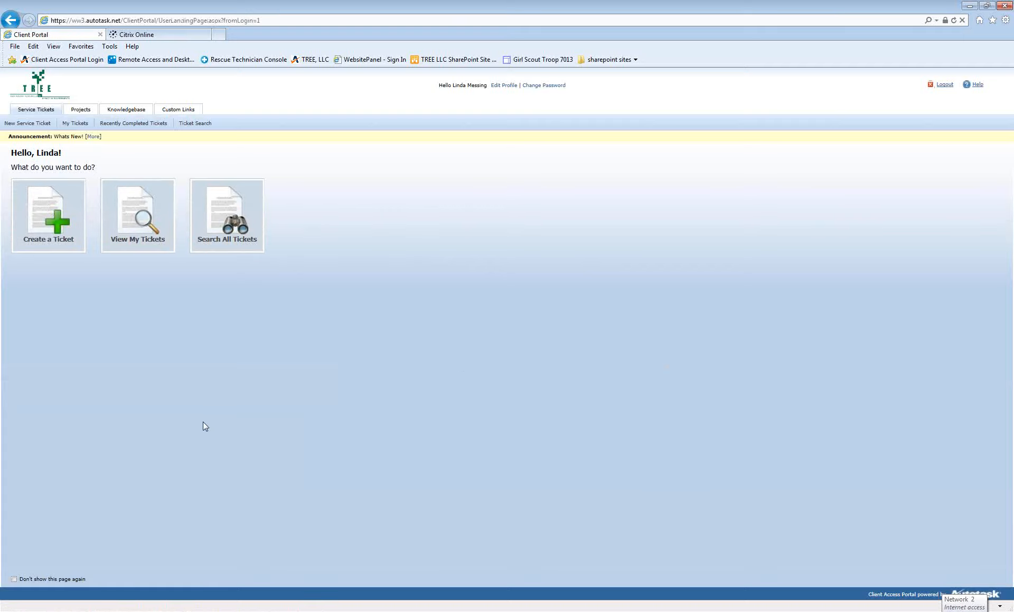
# Step: Preview the Edit Profile and Change Password pages without changes, then read and close the Whats New! announcement
pyautogui.click(504, 86)
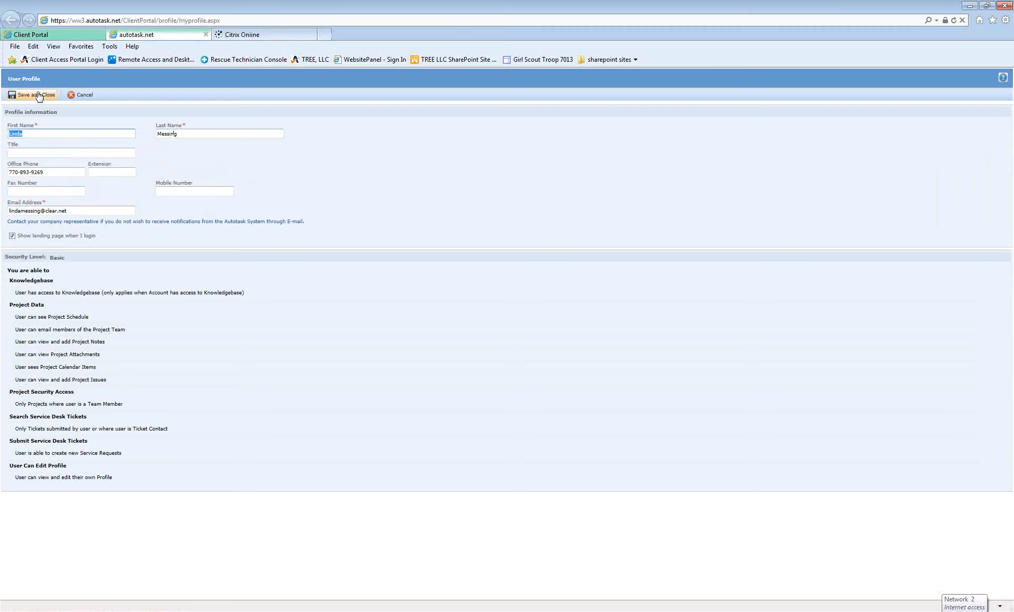
pyautogui.click(82, 97)
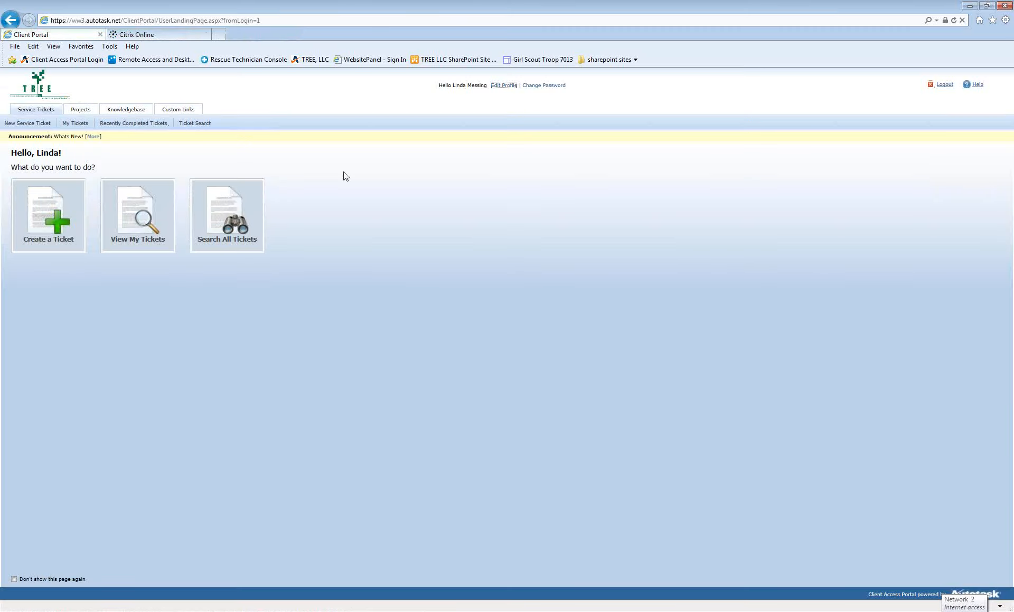
pyautogui.click(547, 87)
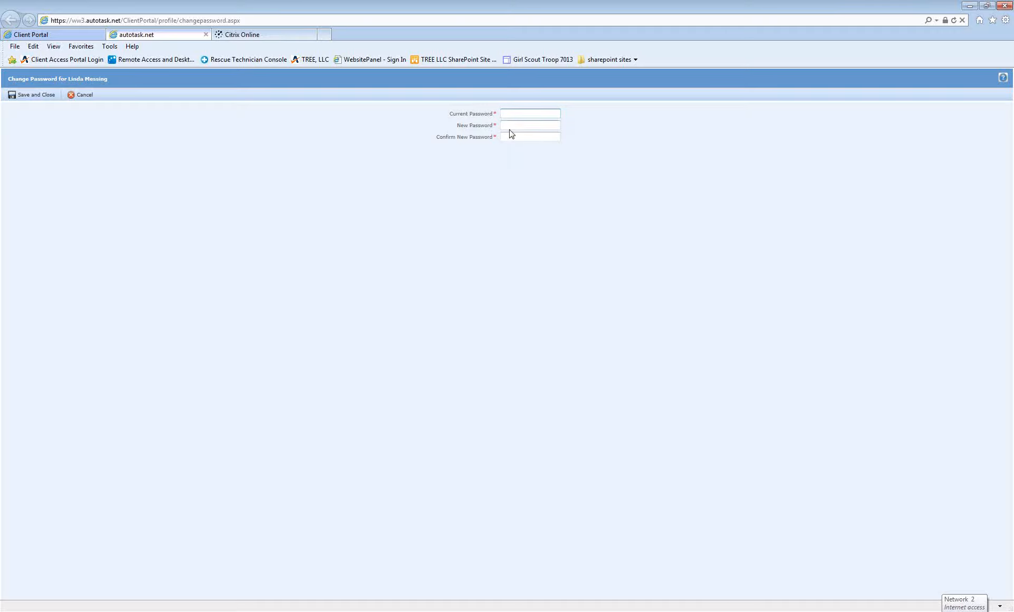
pyautogui.click(82, 96)
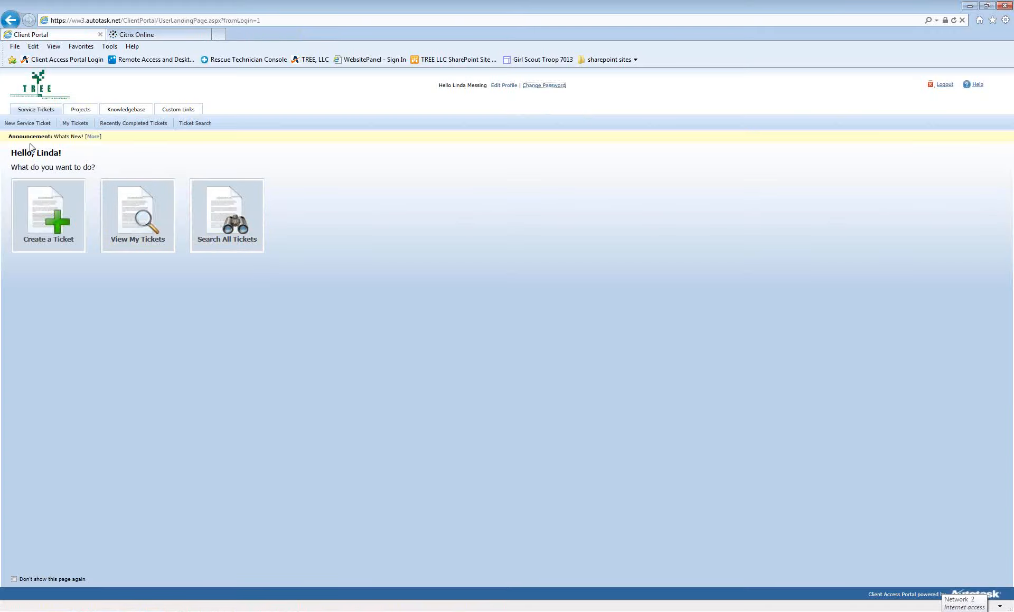
pyautogui.click(93, 137)
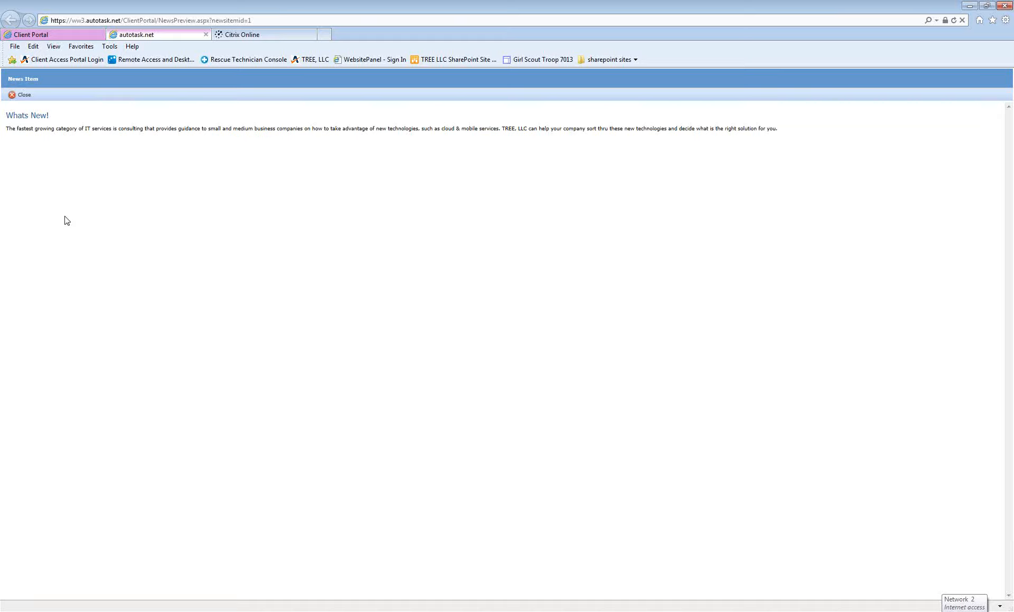
pyautogui.click(22, 96)
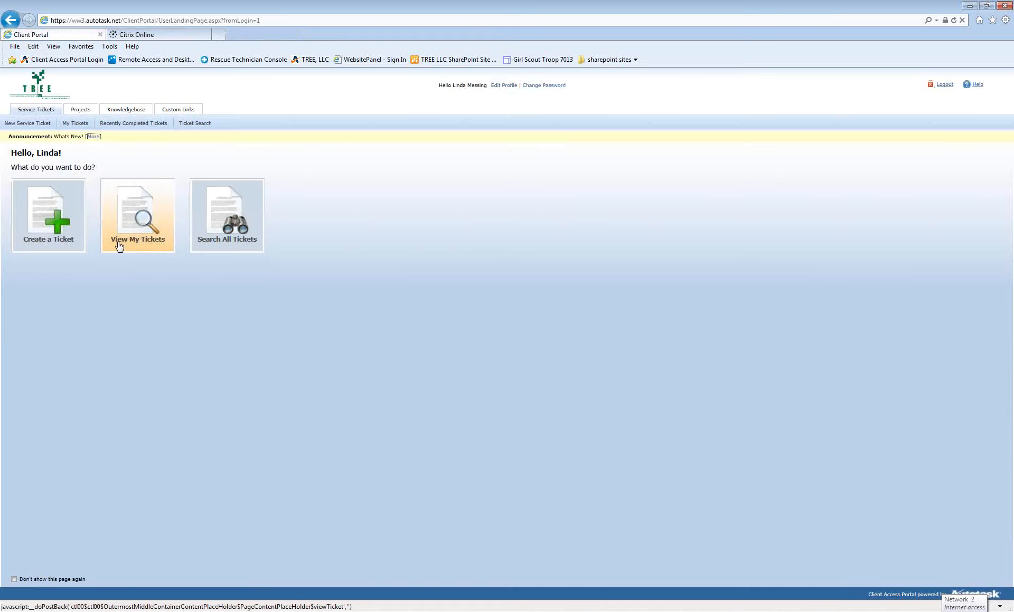
# Step: Start a new service ticket with request type Printer/Scanner/Fax and High priority
pyautogui.click(41, 230)
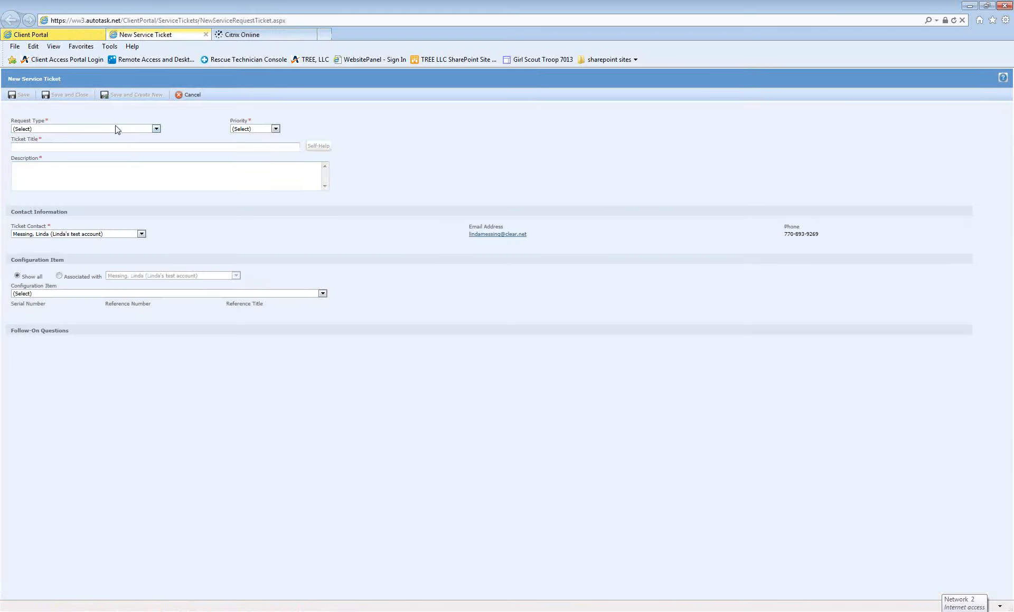
pyautogui.click(156, 129)
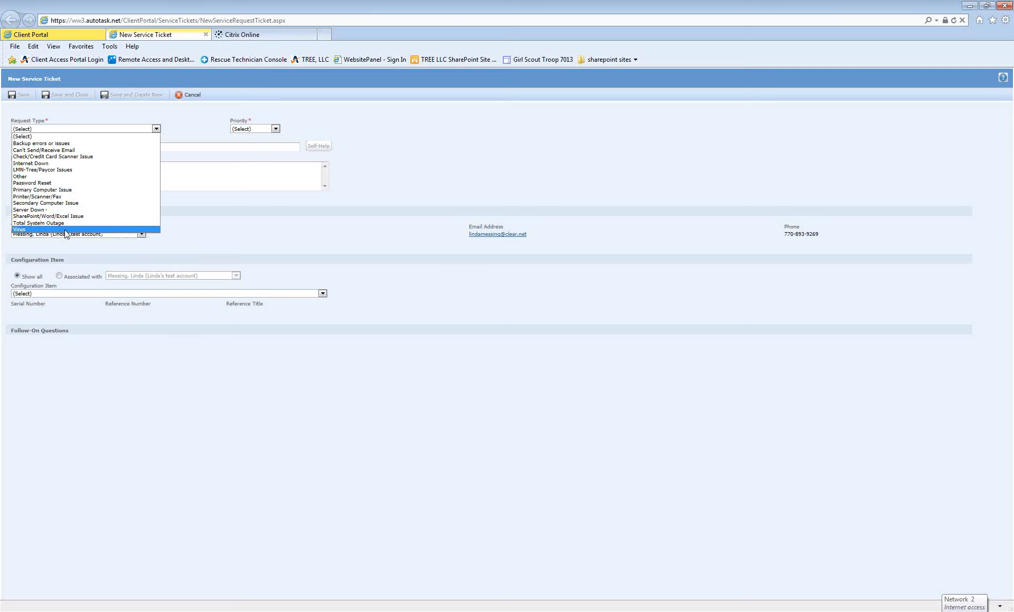
pyautogui.click(38, 197)
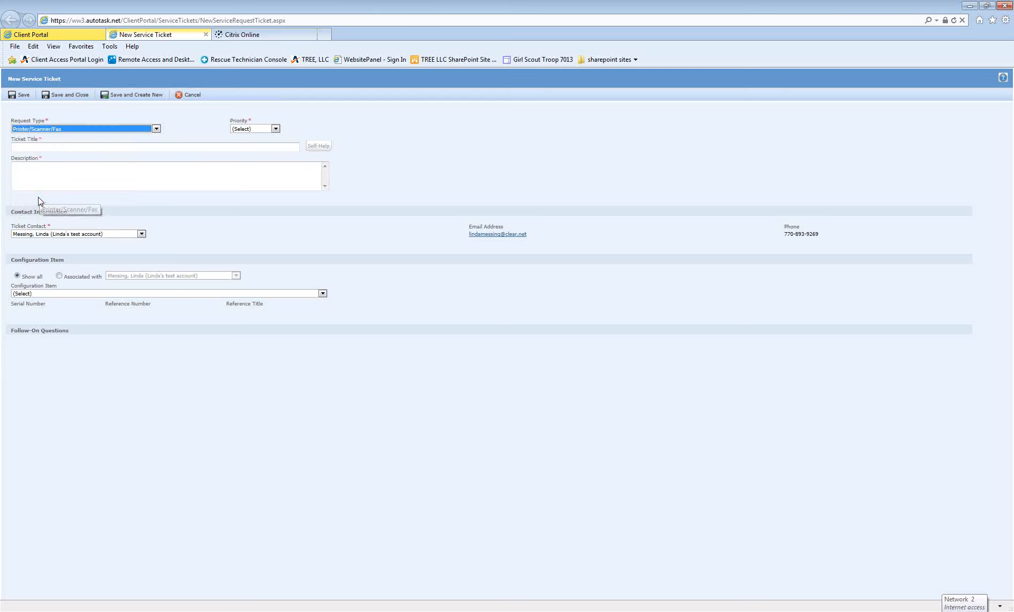
pyautogui.click(275, 129)
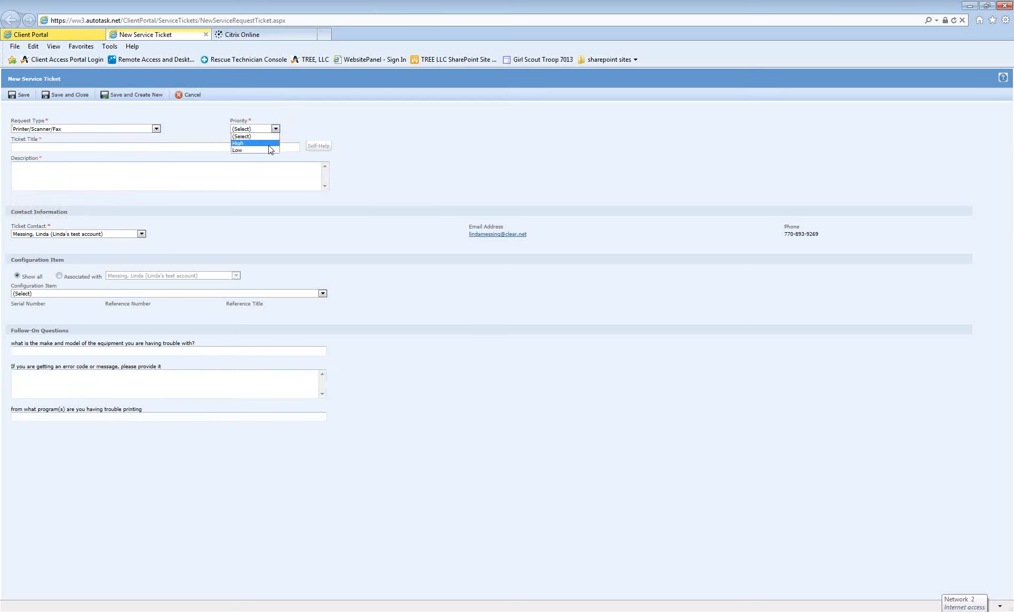
pyautogui.click(269, 141)
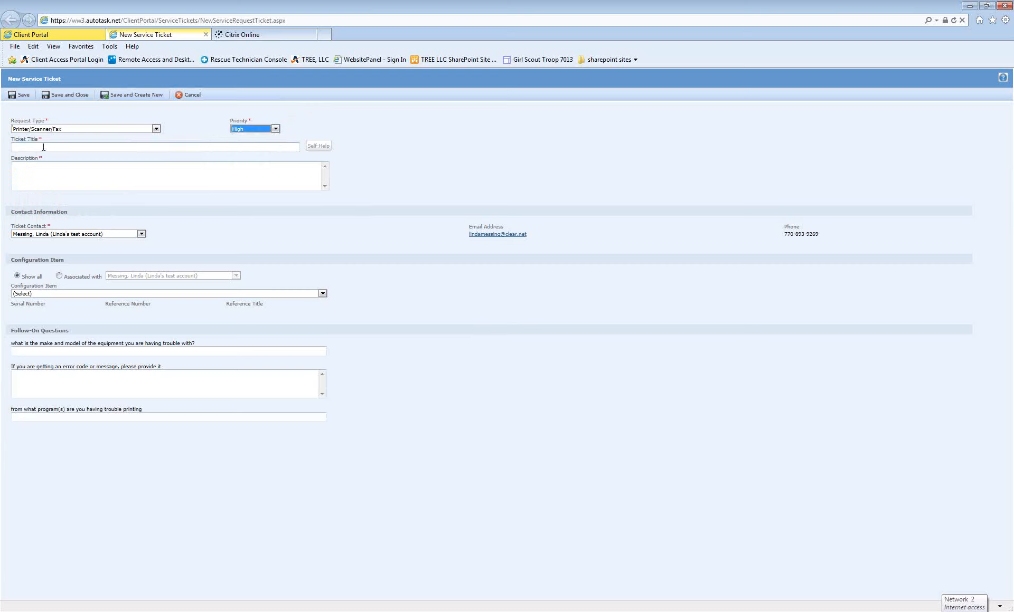
# Step: Title the ticket 'my printer won't print' with description 'error on the control panel'
pyautogui.click(43, 148)
pyautogui.write("my printer won't print")
pyautogui.click(39, 174)
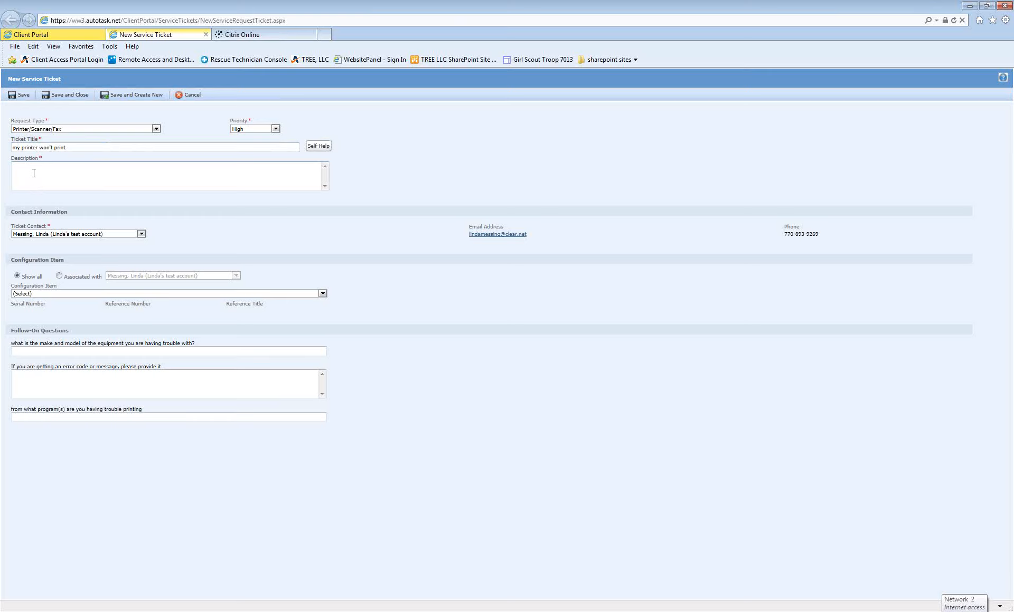
pyautogui.write('error on the control panel')
# Step: Link the Kyocera Printer and answer the make and model question with the 1135 model and error 1101
pyautogui.click(323, 296)
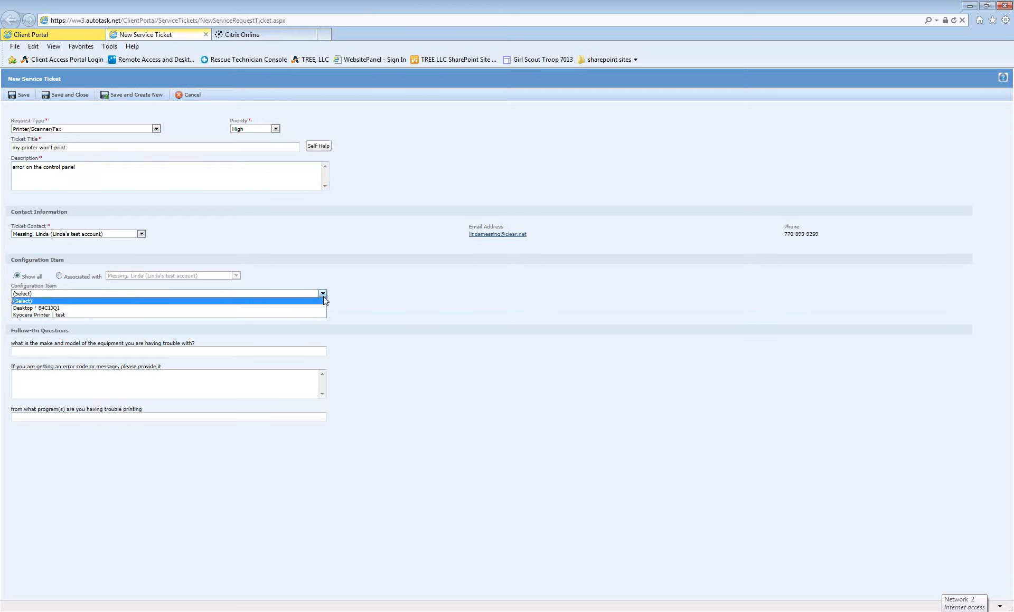
pyautogui.click(30, 315)
pyautogui.click(35, 353)
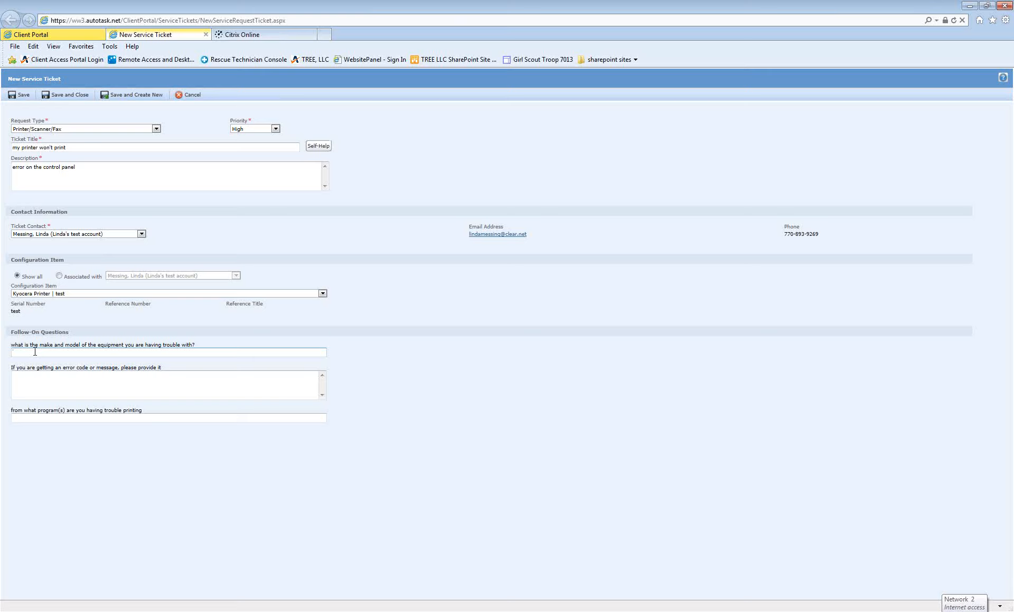
pyautogui.write('kycber')
pyautogui.press('BackSpace')
pyautogui.press('BackSpace')
pyautogui.press('BackSpace')
pyautogui.write('ocer ')
pyautogui.write('1135')
pyautogui.write('error 1101')
# Step: Answer the programs question with 'all programs' and save and close the ticket
pyautogui.click(71, 418)
pyautogui.write('all programs')
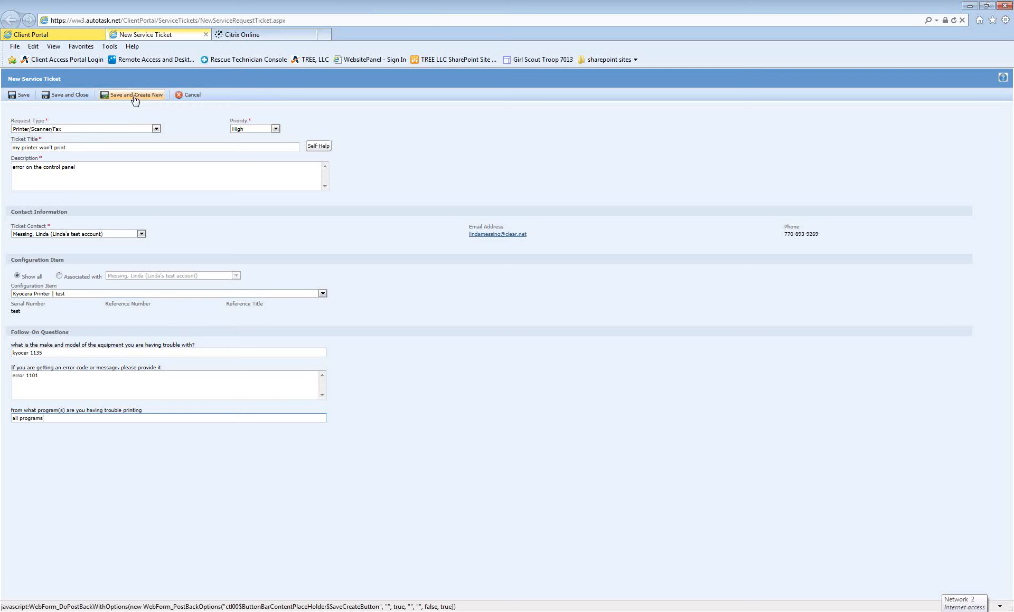
pyautogui.click(61, 99)
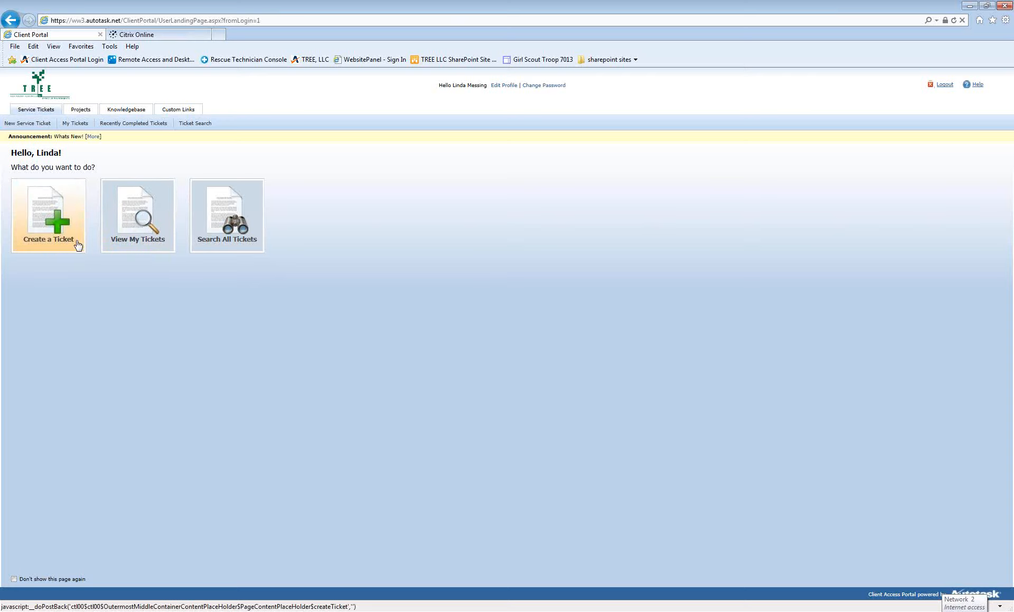
# Step: Open the 'my printer won't print' ticket from the View My Tickets list
pyautogui.click(155, 231)
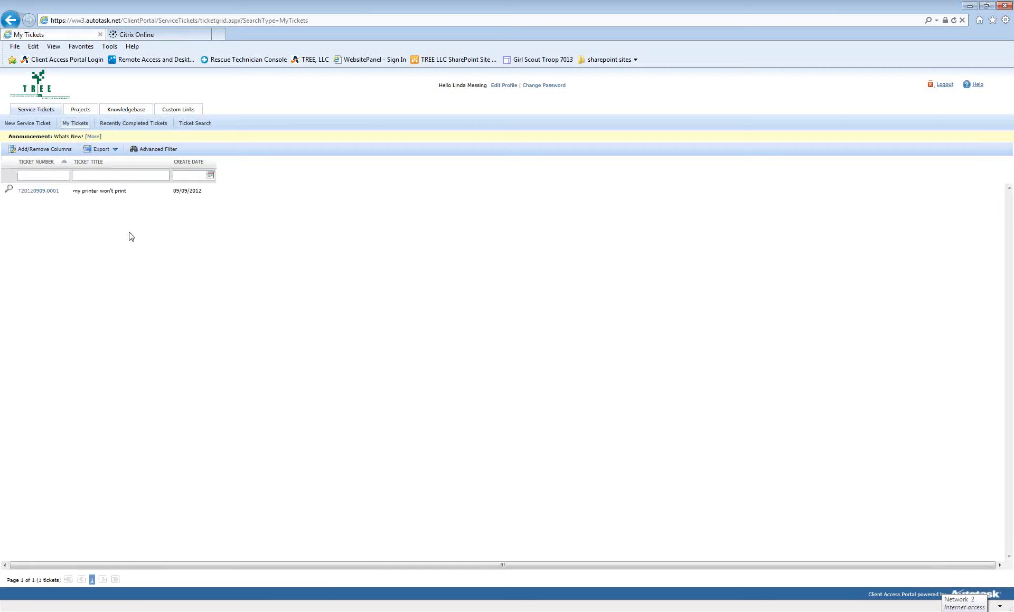
pyautogui.click(33, 191)
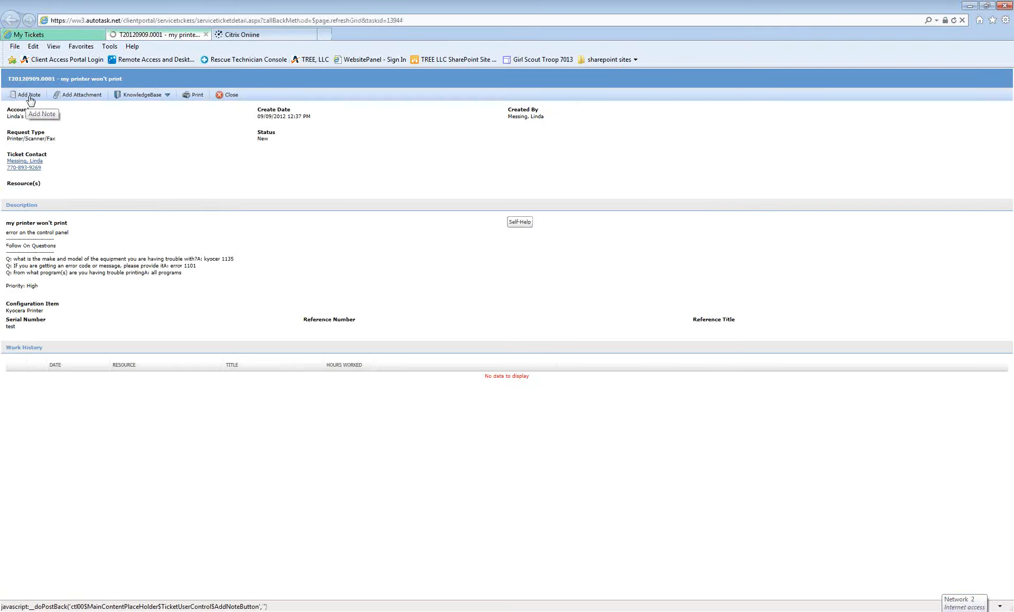
# Step: Save a note titled 'our office will be closed until monday' with a body suggesting a call then
pyautogui.click(29, 97)
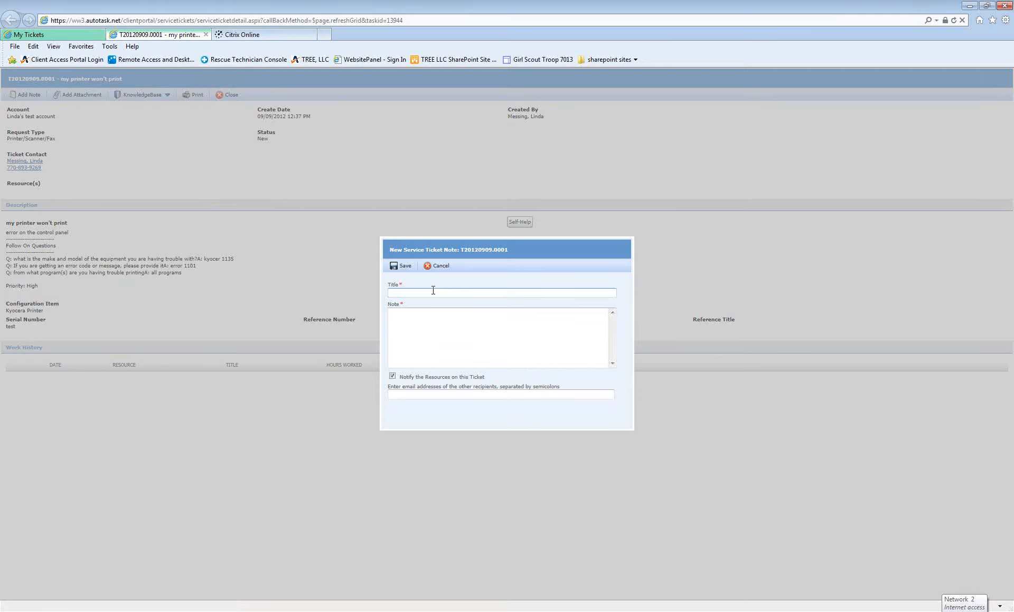
pyautogui.write('our office will be closed until monday')
pyautogui.press('Tab')
pyautogui.write('it wou')
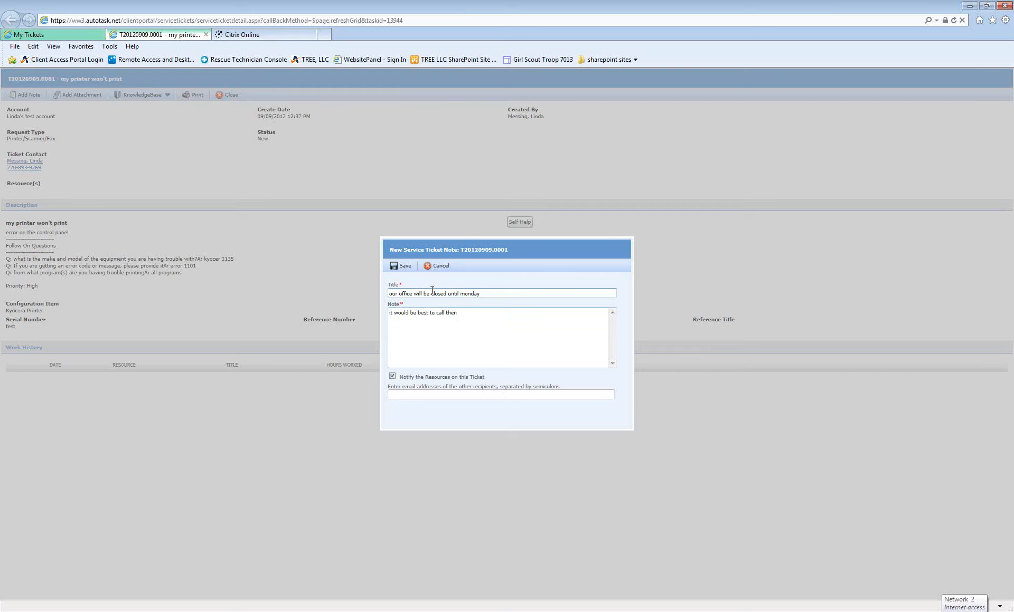
pyautogui.click(406, 269)
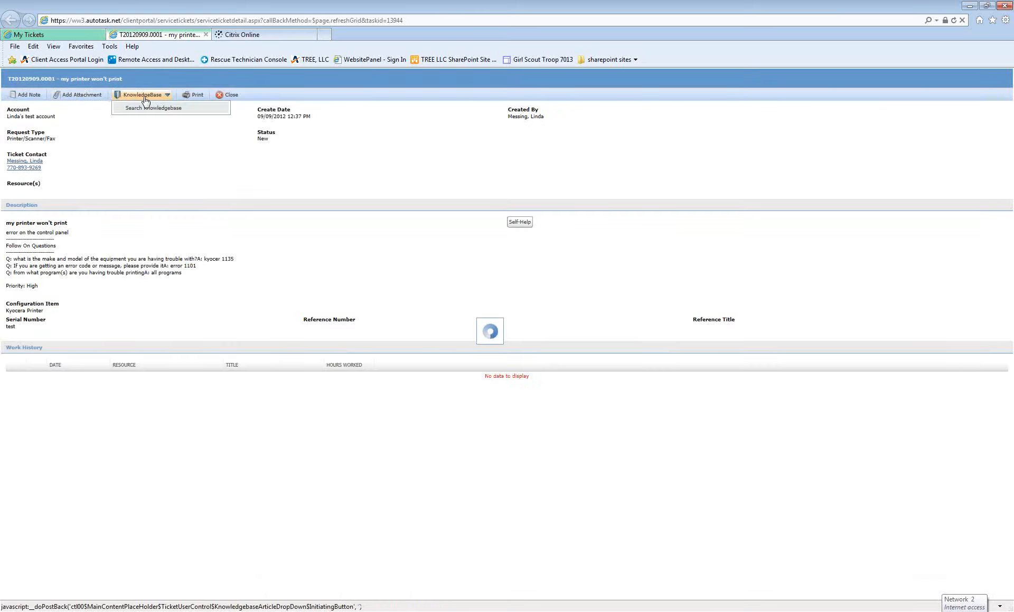
# Step: Abandon the ticket attachment after the portal warns that no file was chosen
pyautogui.click(88, 97)
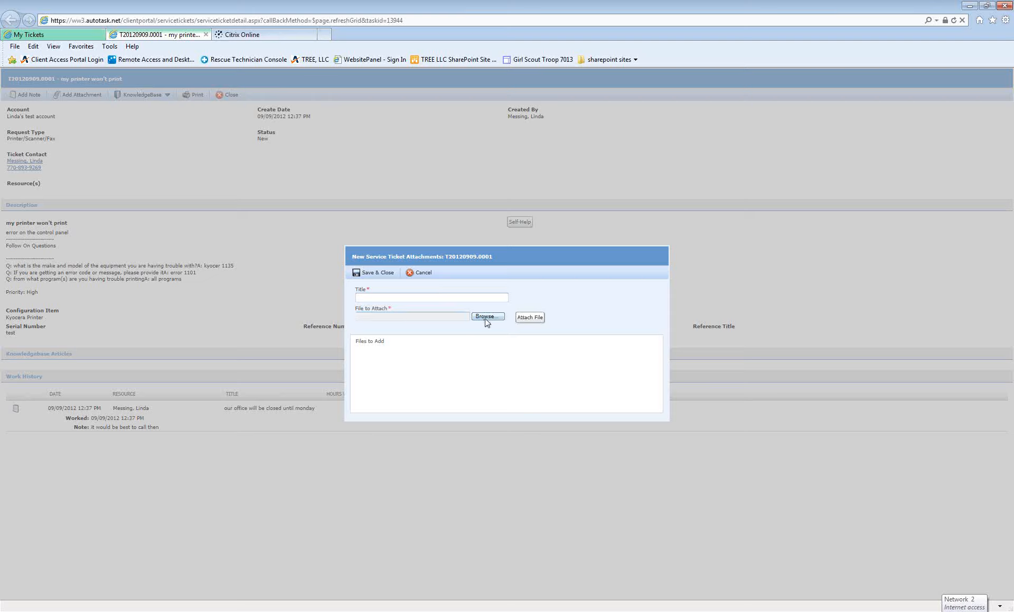
pyautogui.click(374, 274)
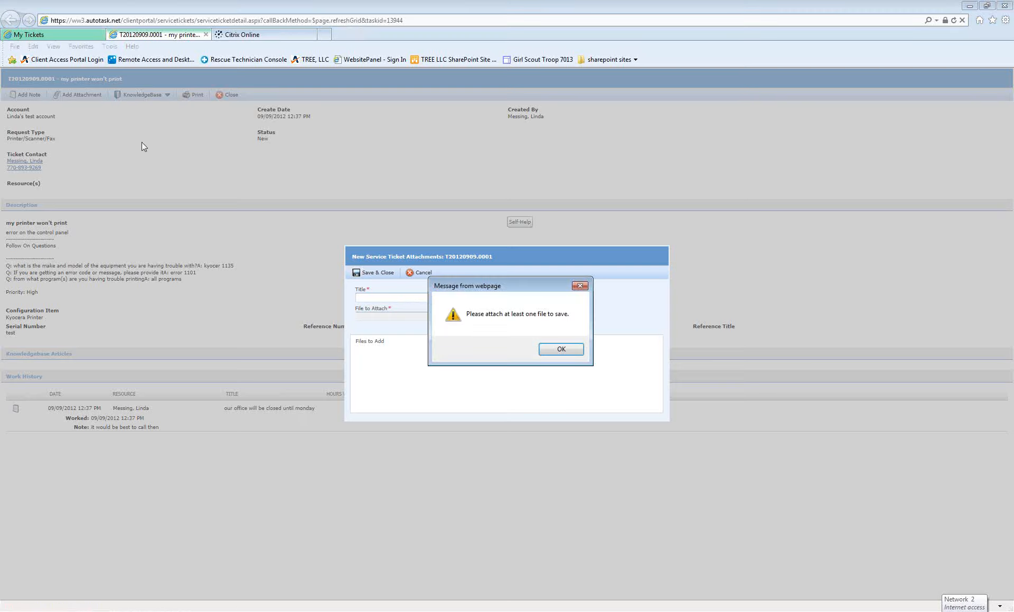
pyautogui.click(565, 352)
pyautogui.click(421, 273)
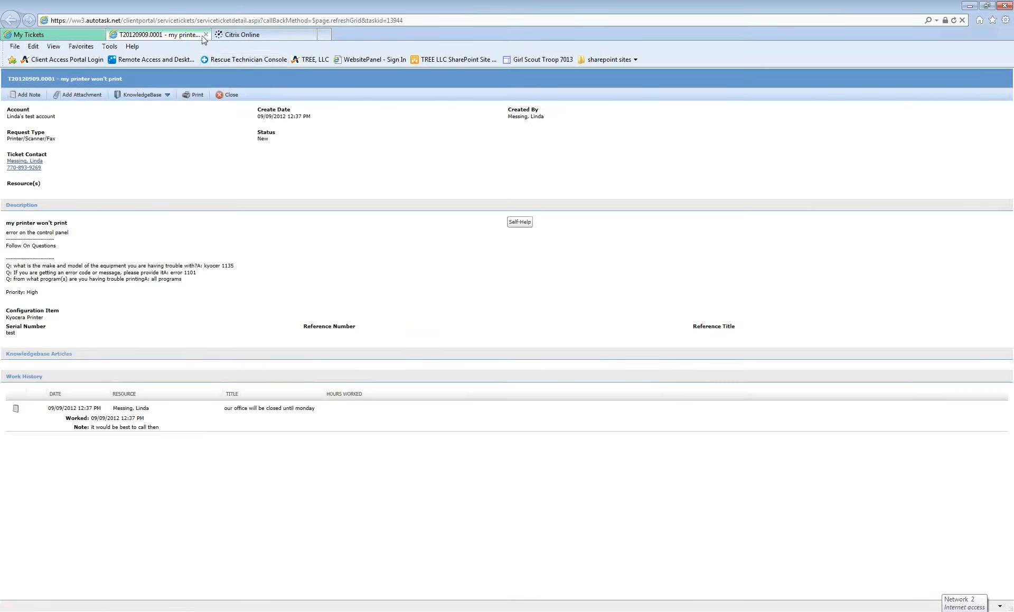
# Step: Reopen the printer ticket to review its work-history note, then close it back to My Tickets
pyautogui.click(206, 34)
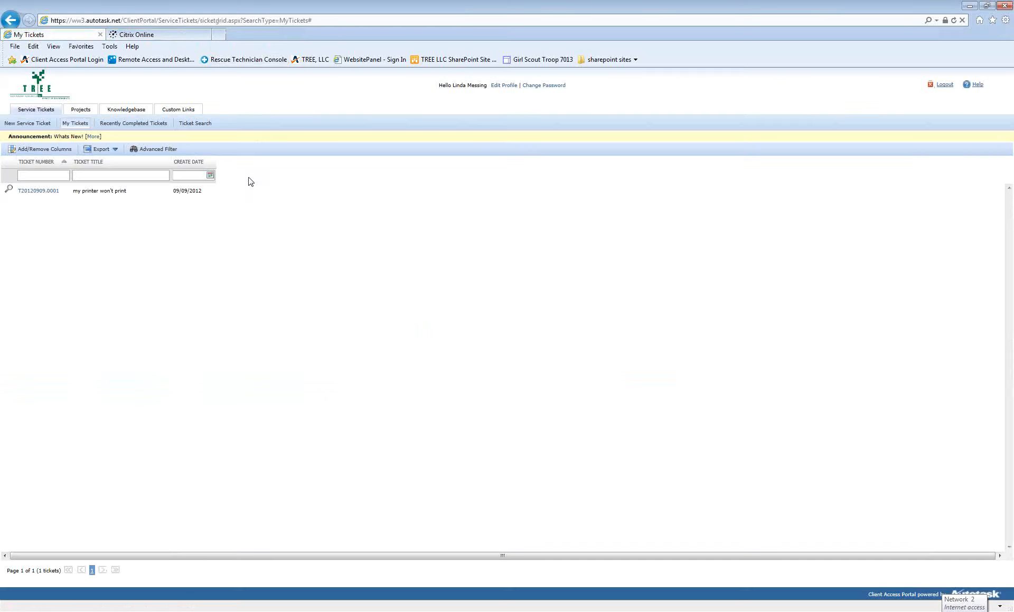
pyautogui.click(46, 192)
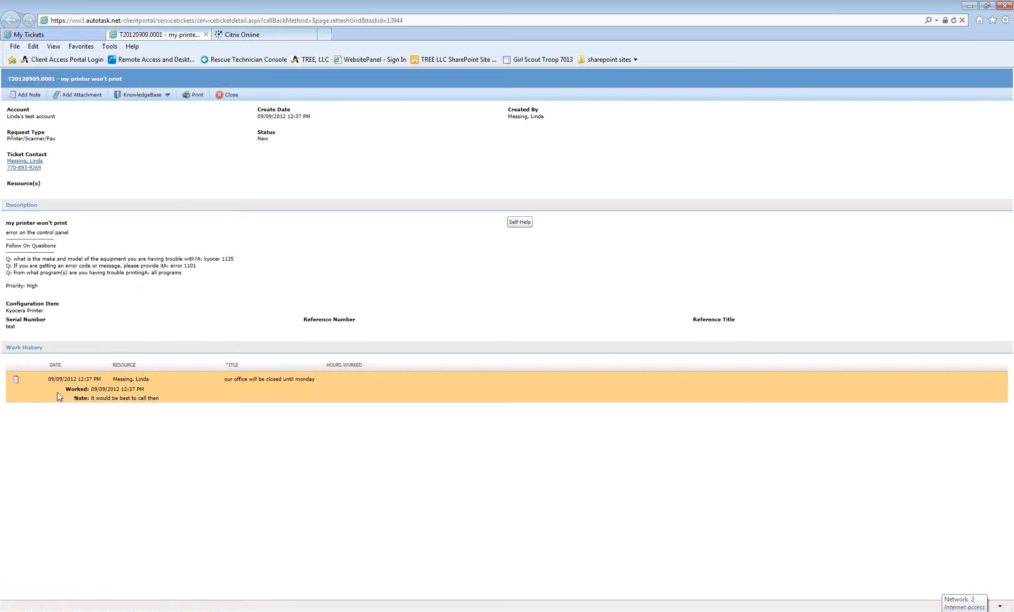
pyautogui.click(206, 34)
pyautogui.click(36, 247)
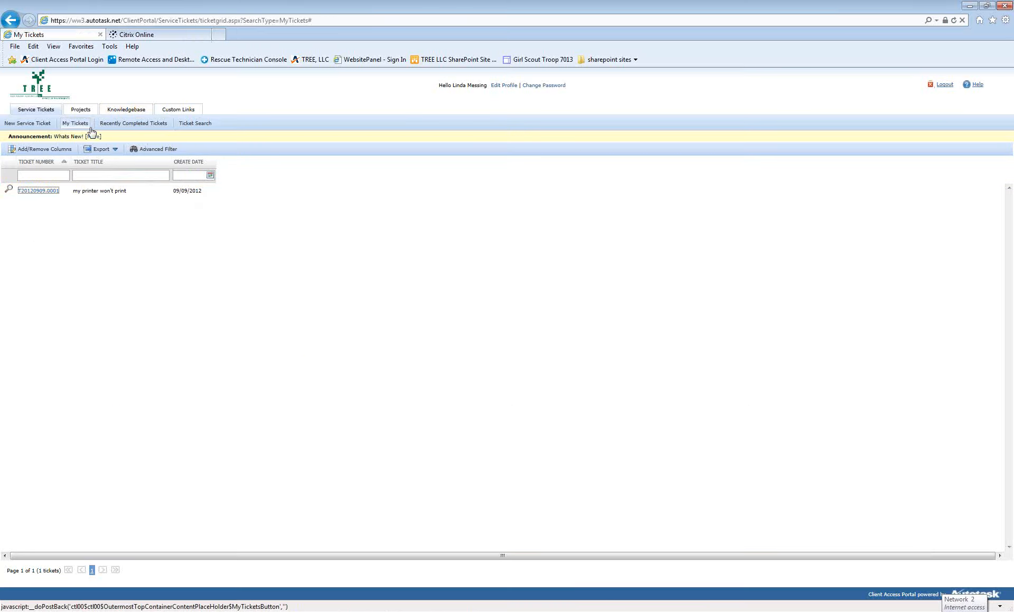
pyautogui.moveTo(78, 112)
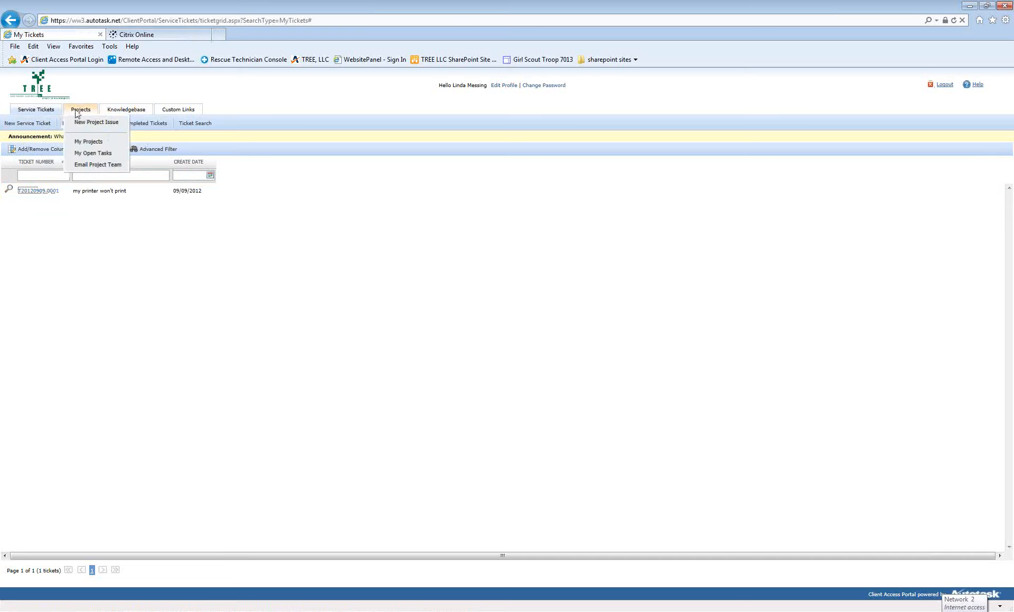
# Step: Check My Projects, then bring up the Search Knowledgebase article list
pyautogui.click(99, 141)
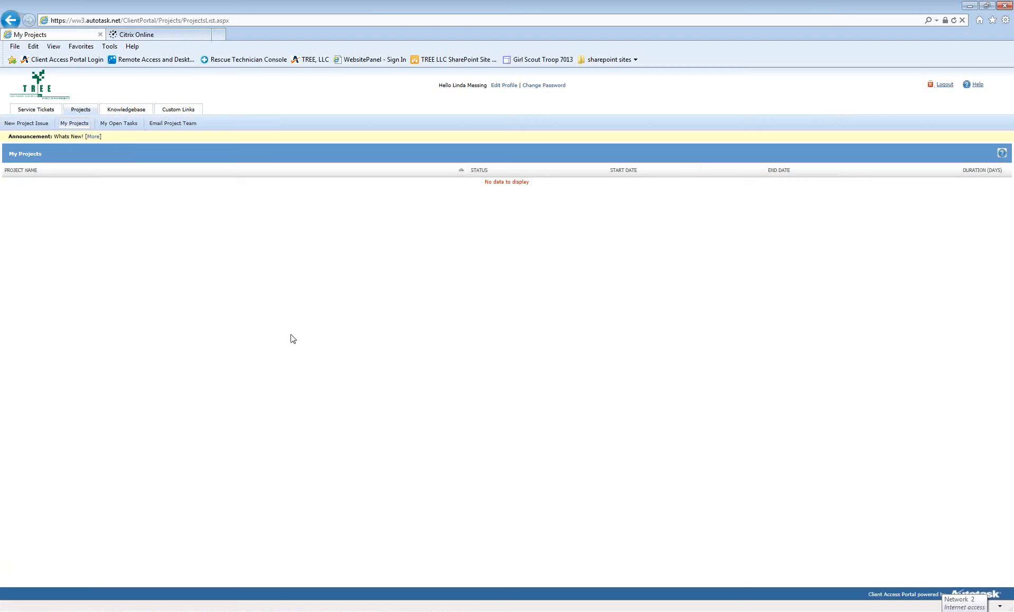
pyautogui.moveTo(132, 116)
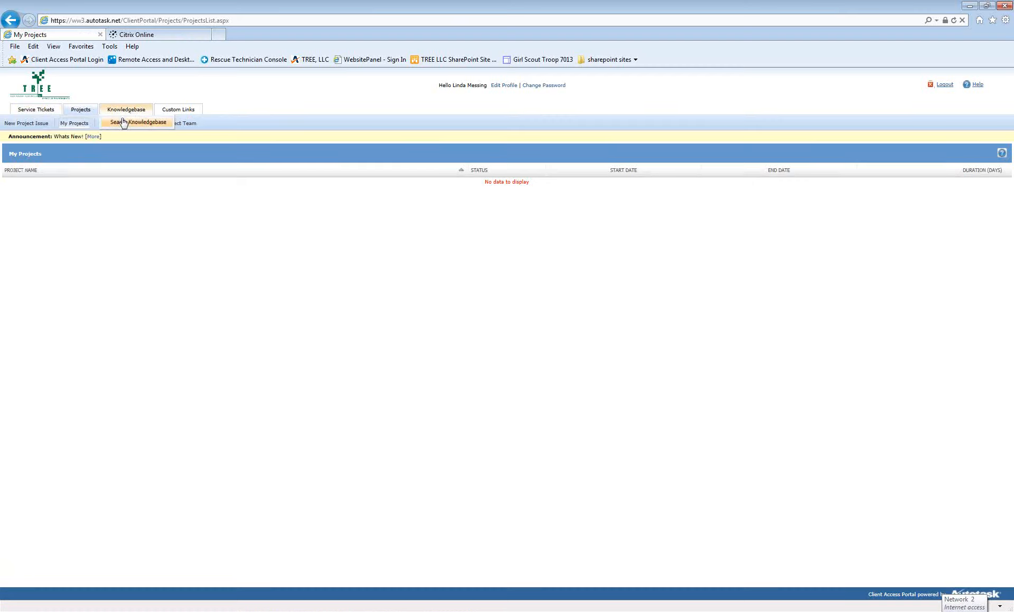
pyautogui.click(121, 125)
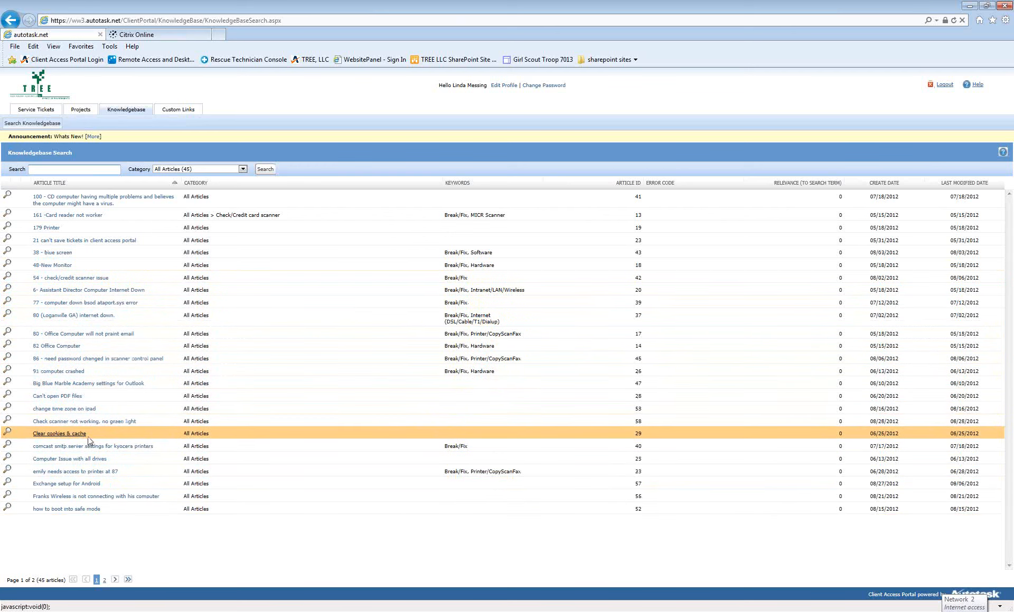
# Step: Read the comcast smtp server settings for kyocera printers and scanner control panel password articles
pyautogui.click(148, 446)
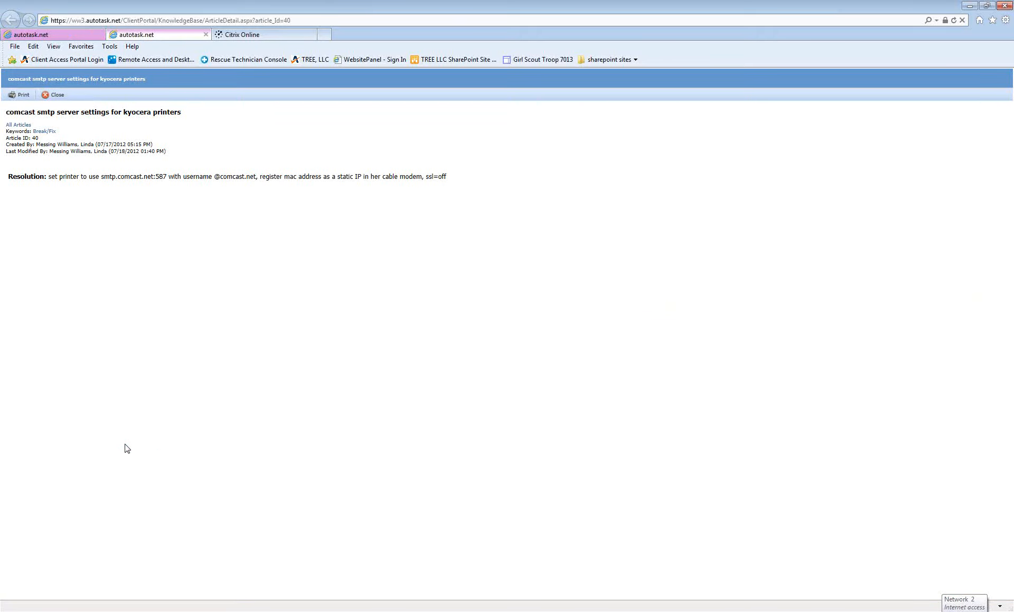
pyautogui.click(205, 34)
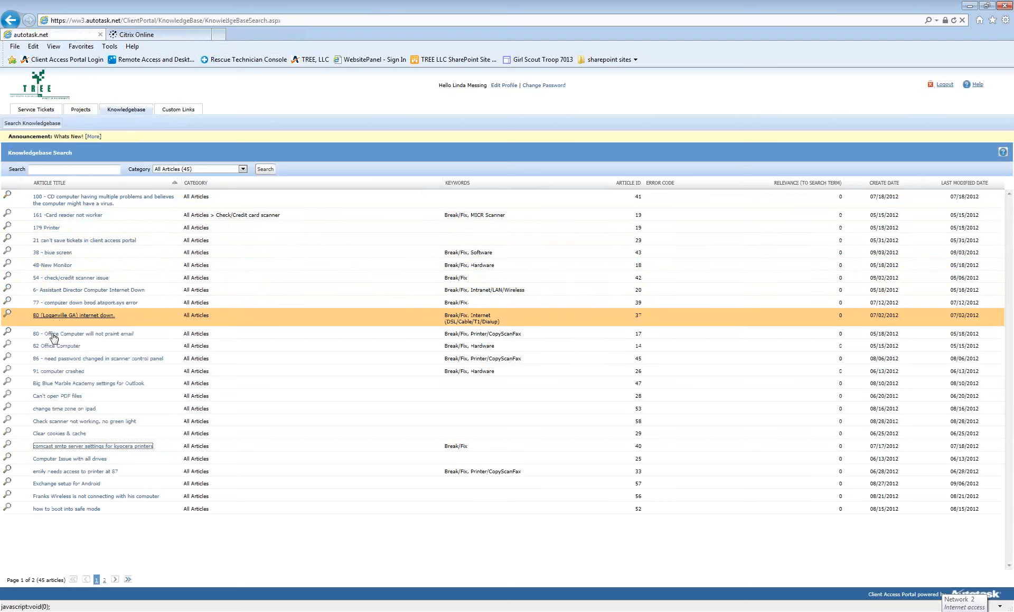
pyautogui.click(52, 359)
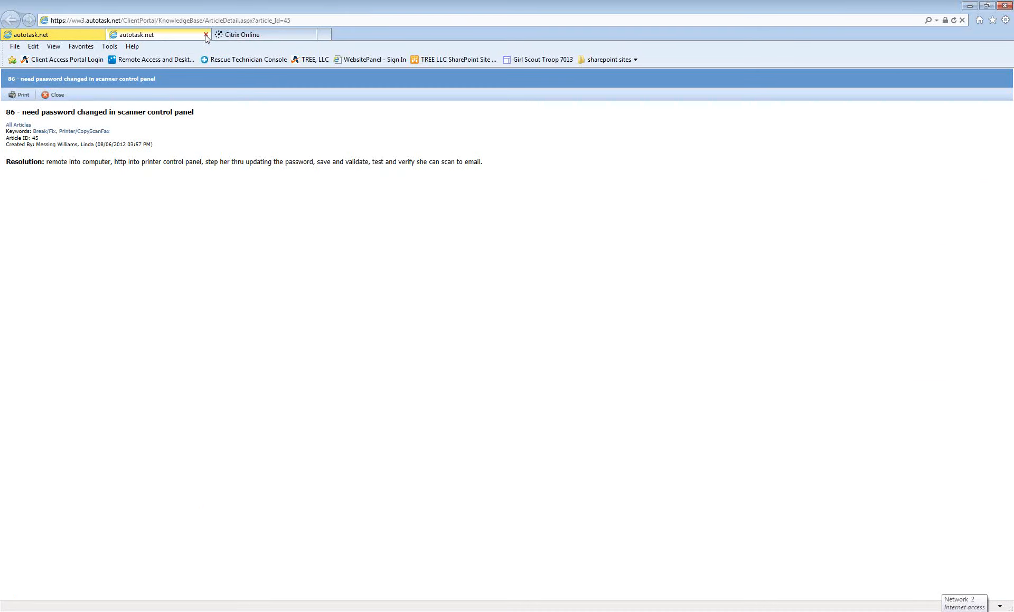
pyautogui.click(206, 35)
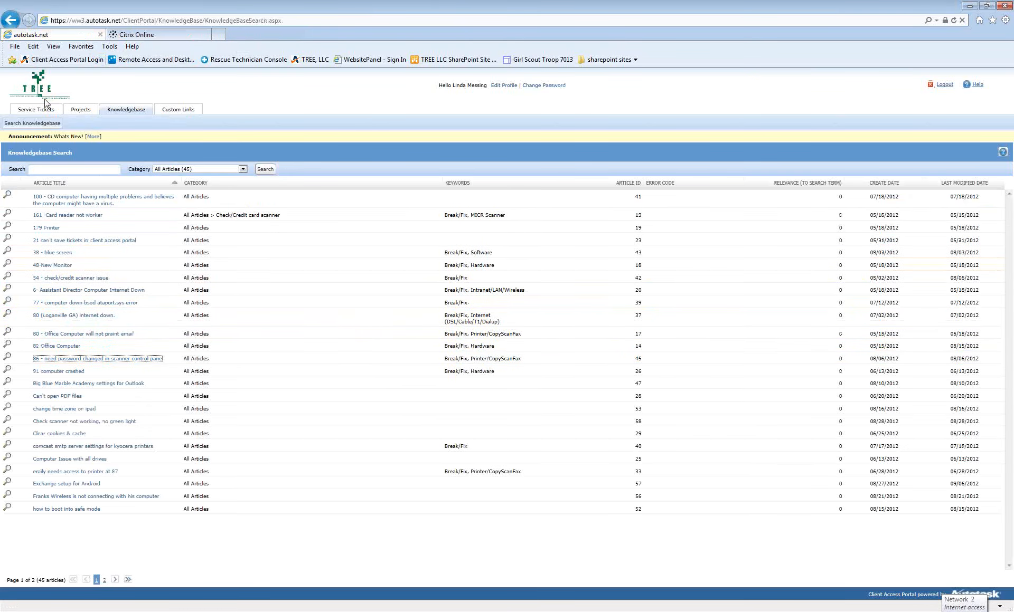
# Step: Search the knowledgebase for 'printer' and read the 'need help setting up new printer & outlook' article
pyautogui.moveTo(36, 109)
pyautogui.click(100, 170)
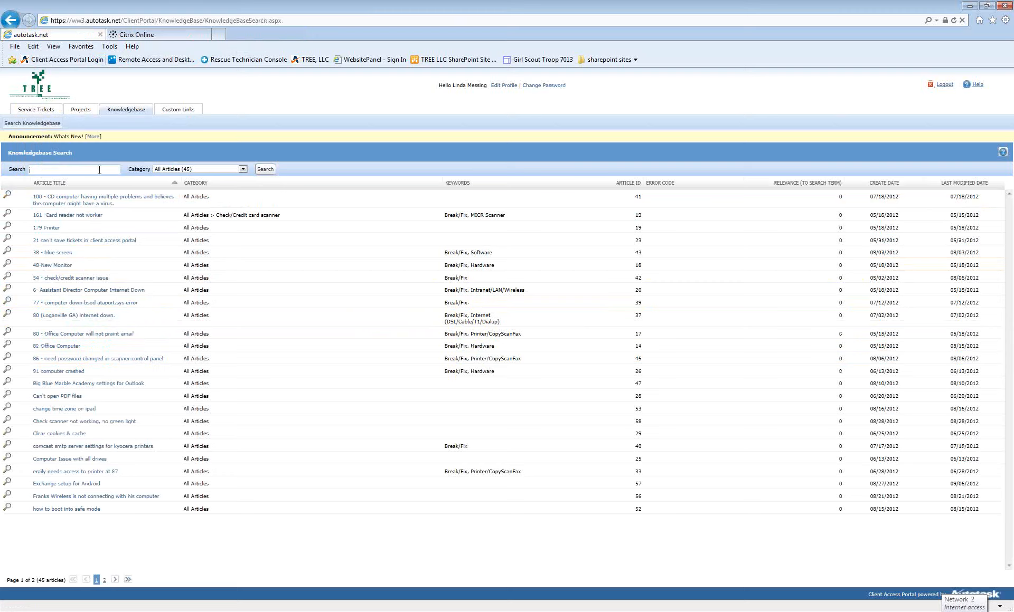
pyautogui.write('printer')
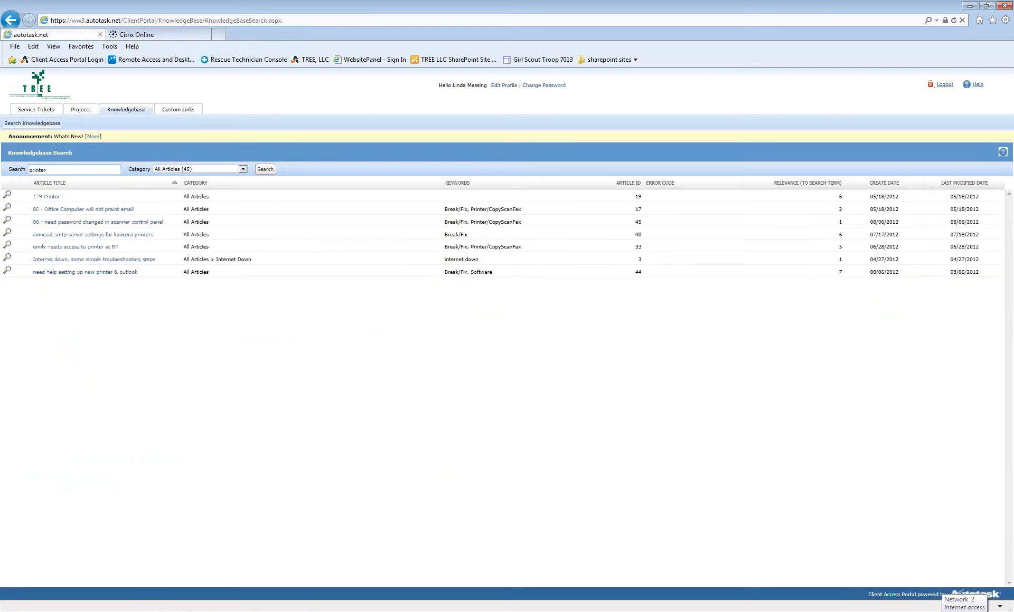
pyautogui.click(86, 273)
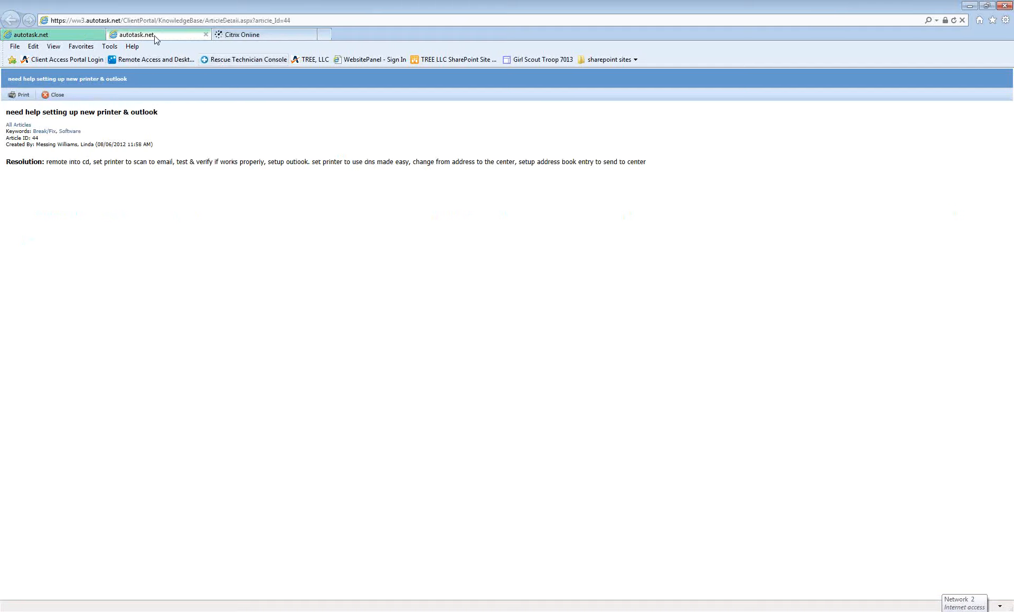
pyautogui.click(207, 35)
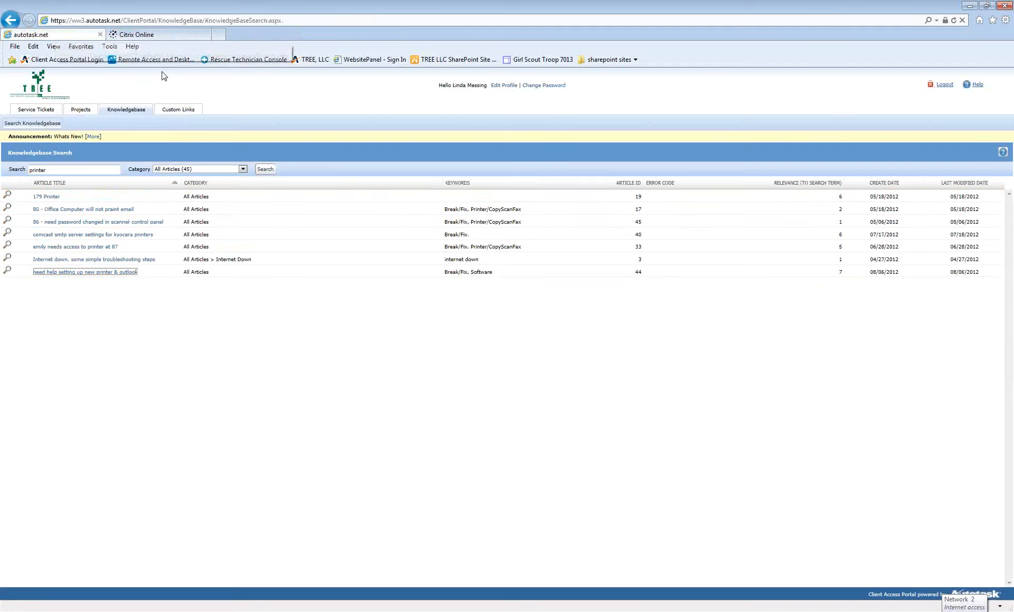
pyautogui.moveTo(185, 112)
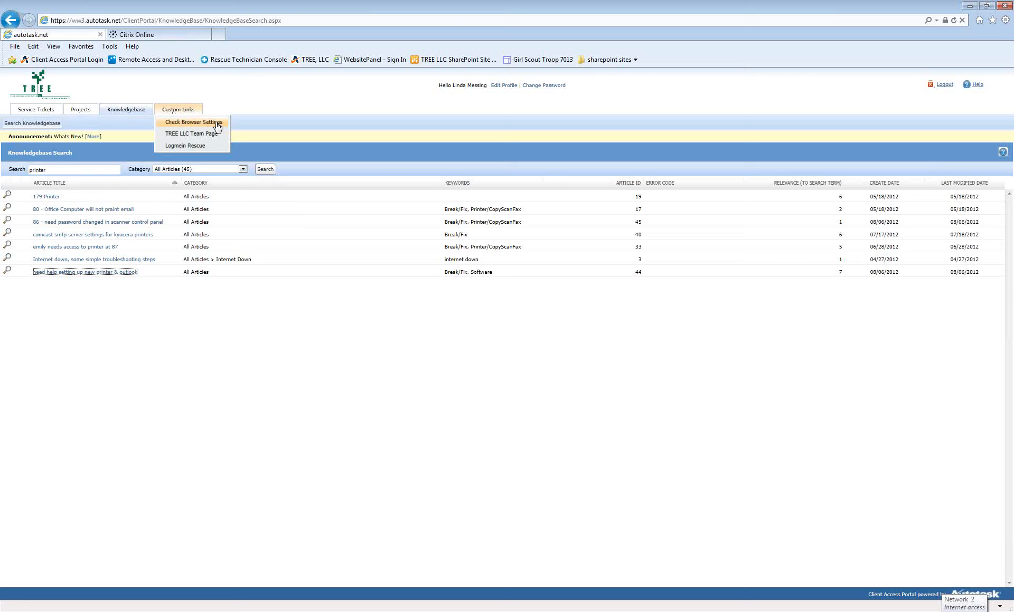
# Step: Run Check Browser Settings, allowing ActiveX so all ten tests pass, then close the results
pyautogui.click(187, 123)
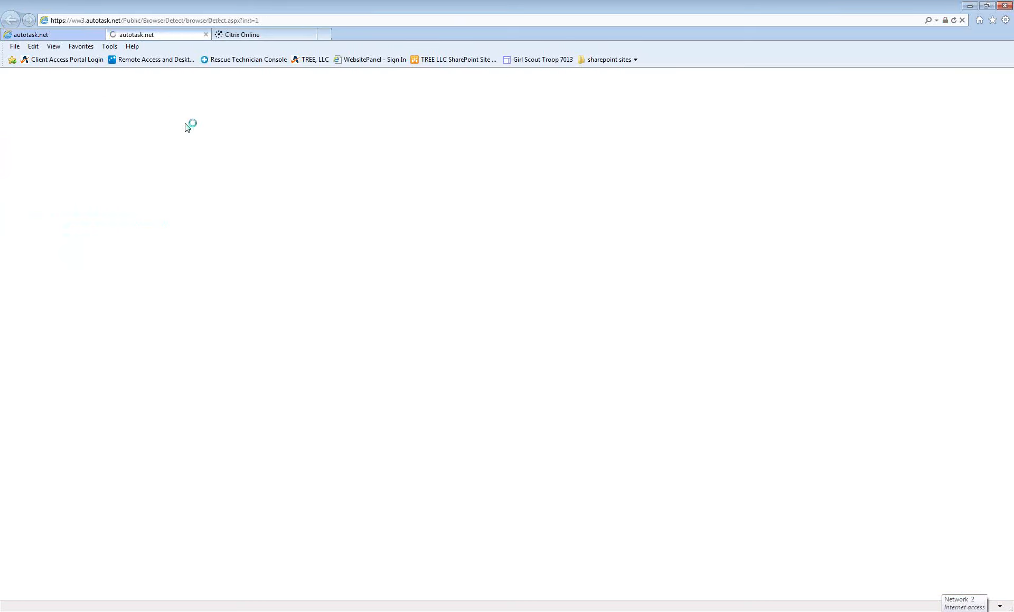
pyautogui.click(510, 124)
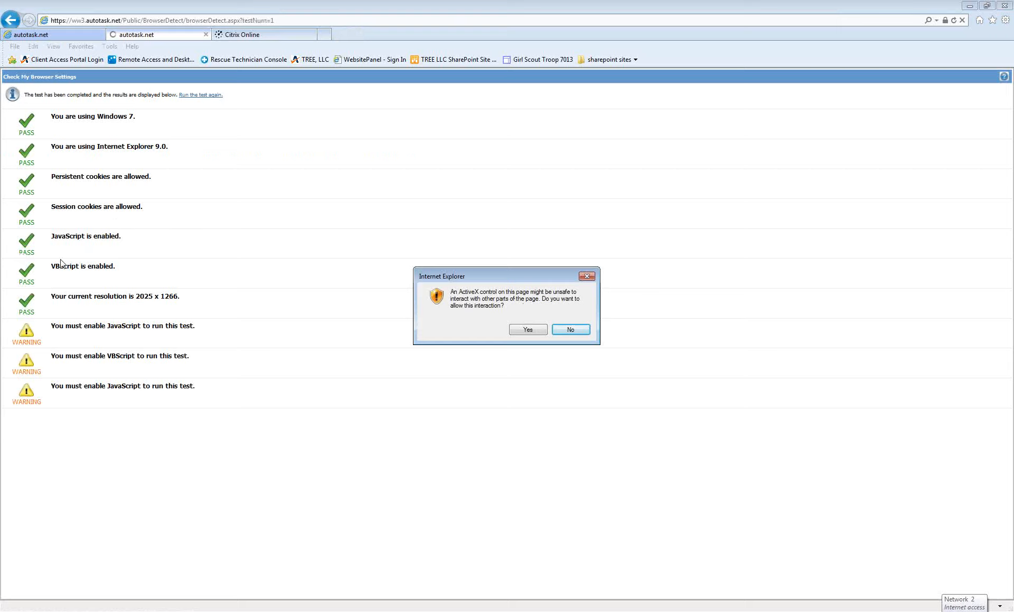
pyautogui.click(527, 331)
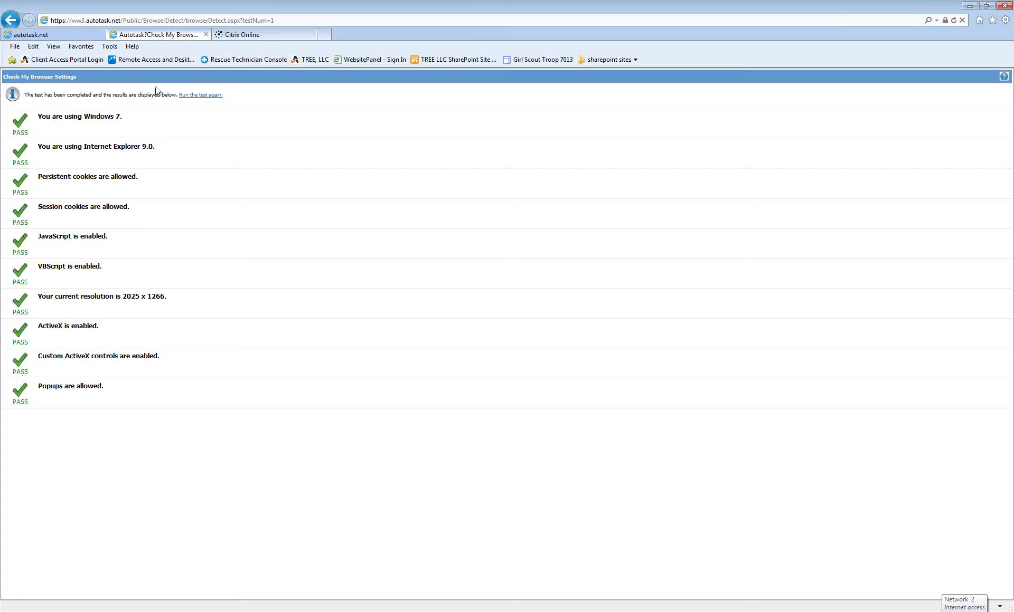
pyautogui.click(206, 34)
pyautogui.moveTo(160, 112)
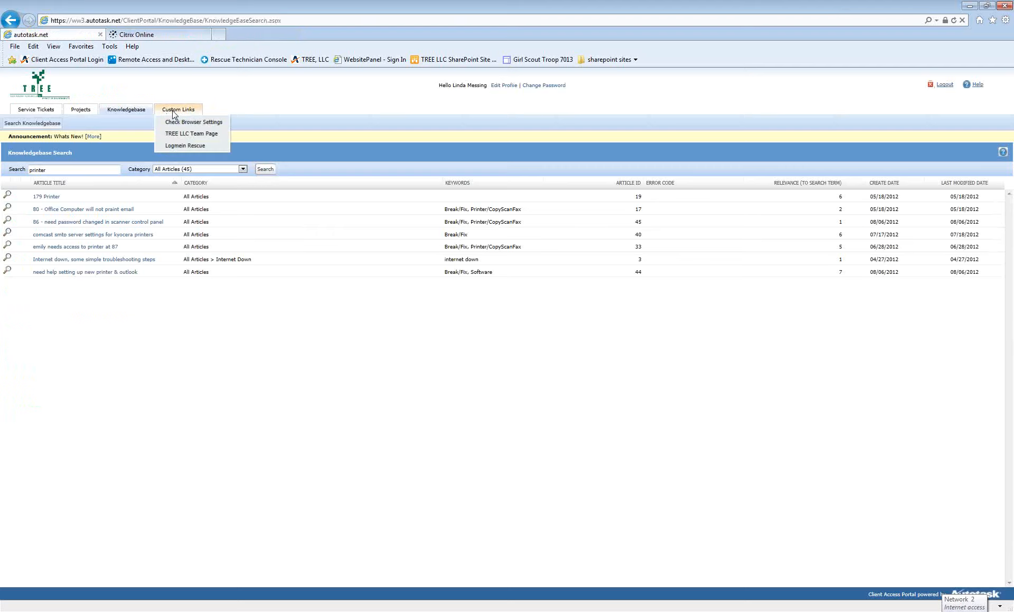
pyautogui.click(195, 134)
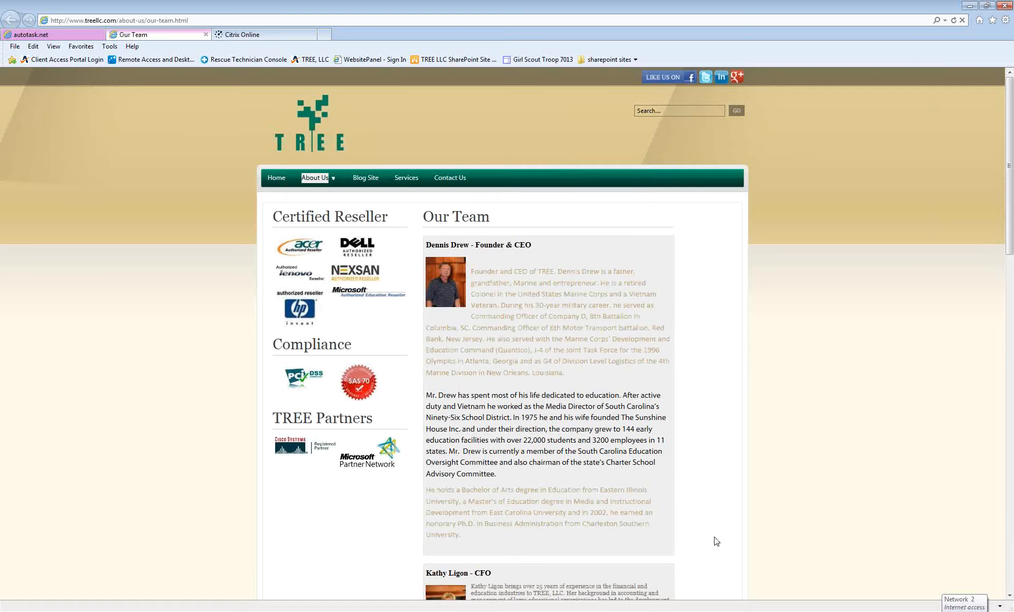
pyautogui.scroll(-8, 717, 542)
pyautogui.scroll(8, 717, 542)
pyautogui.click(205, 34)
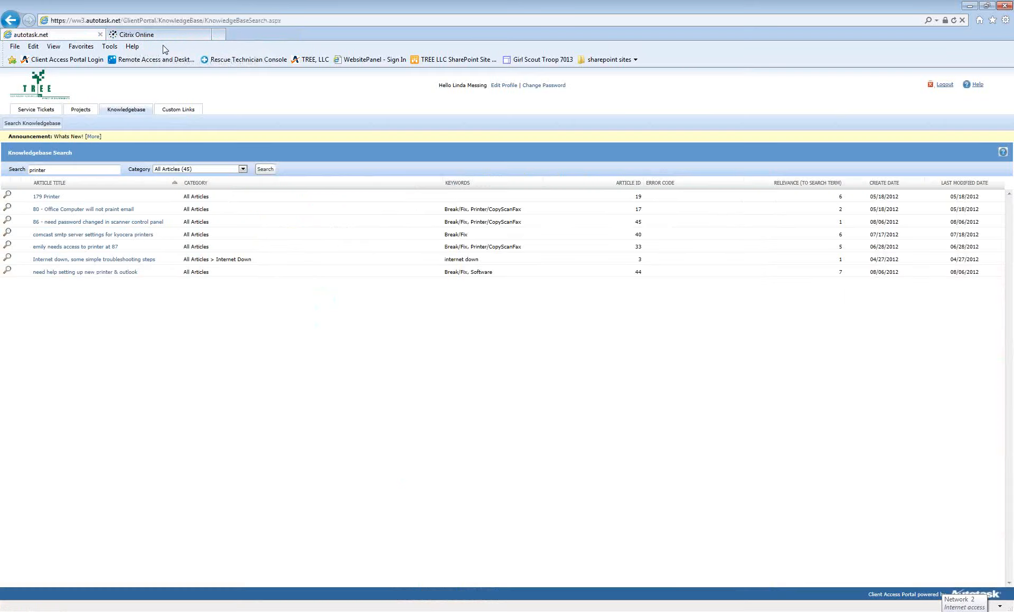
pyautogui.click(179, 109)
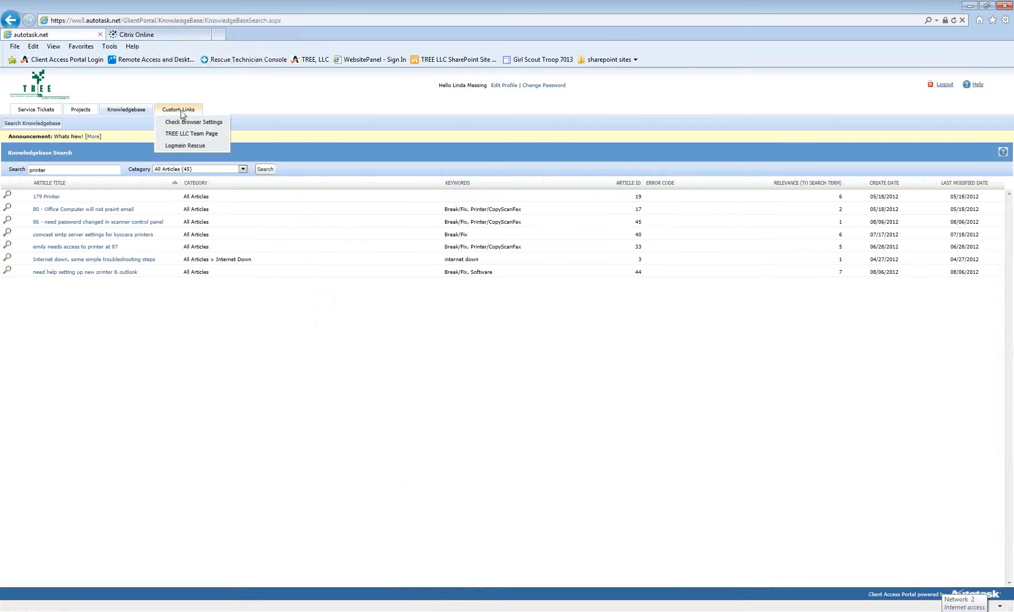
pyautogui.click(201, 151)
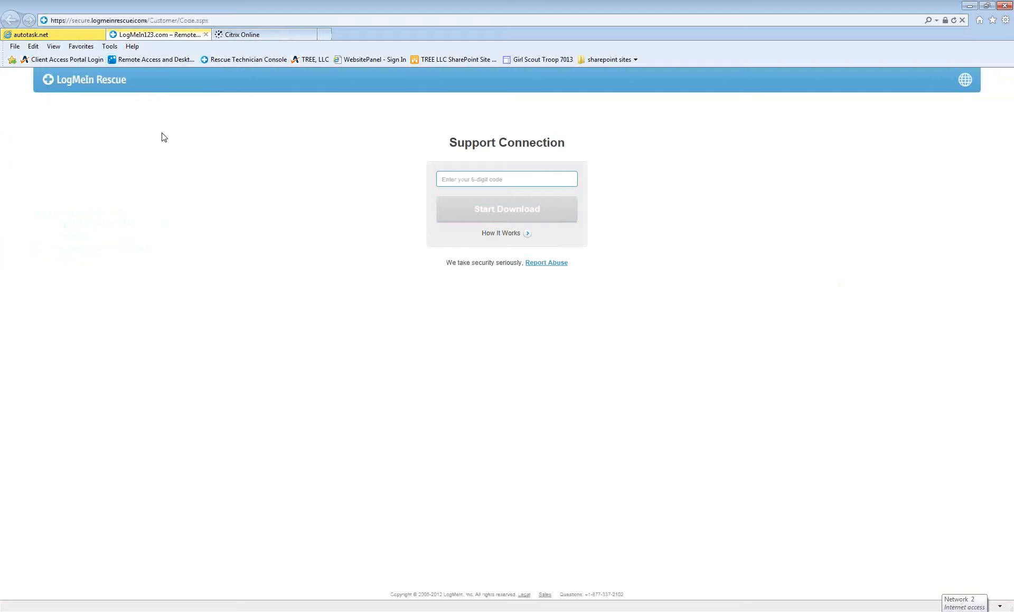
pyautogui.click(206, 34)
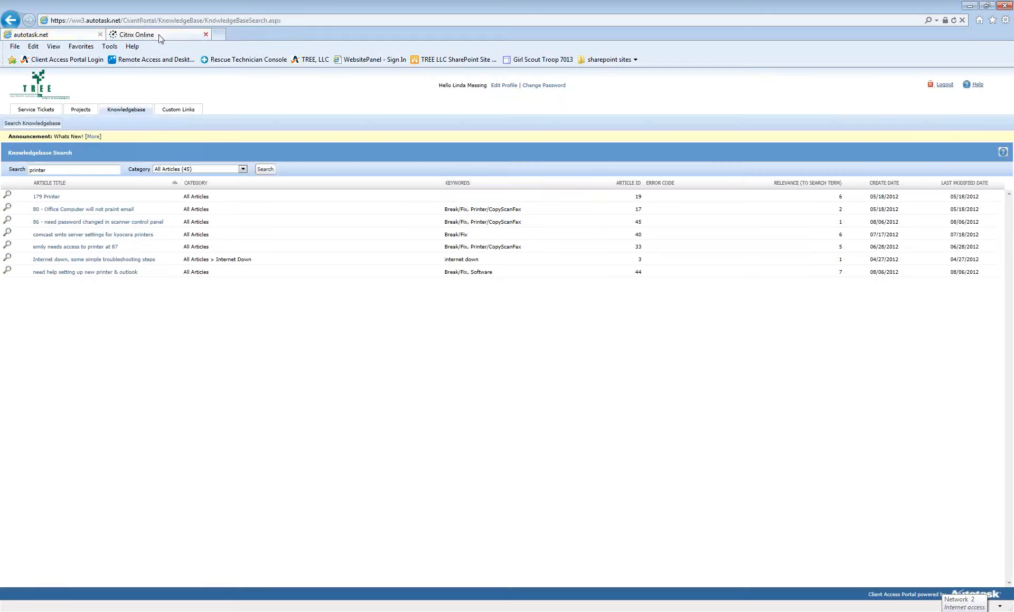